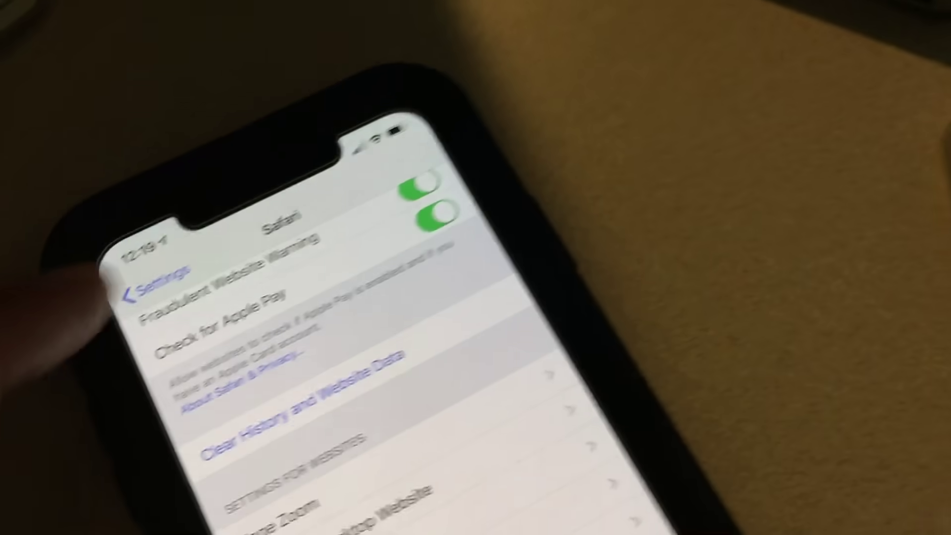
Turn on Request Desktop Website for All Websites in Safari's settings.
{"action": "left_click", "coordinate": [293, 167]}
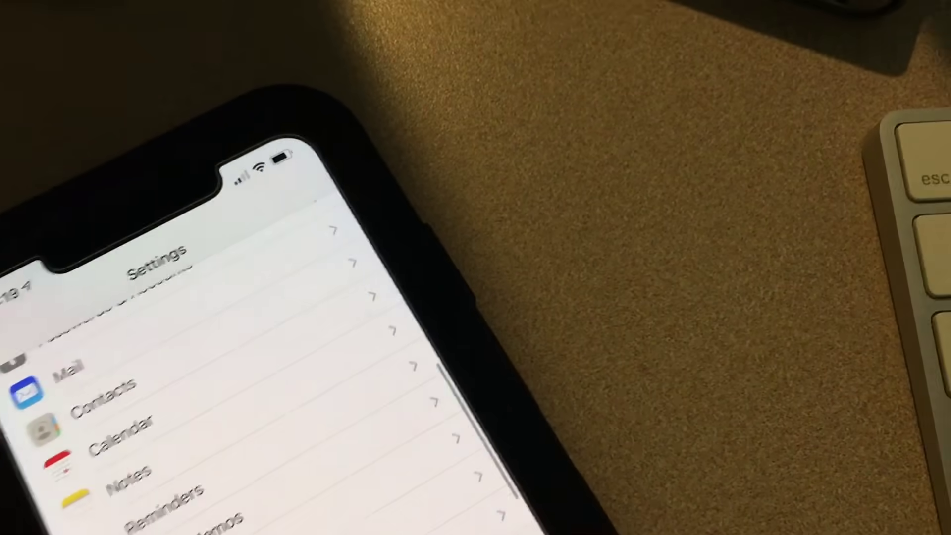
{"action": "scroll", "coordinate": [223, 334], "scroll_direction": "up", "scroll_amount": 10}
{"action": "scroll", "coordinate": [223, 335], "scroll_direction": "down", "scroll_amount": 2}
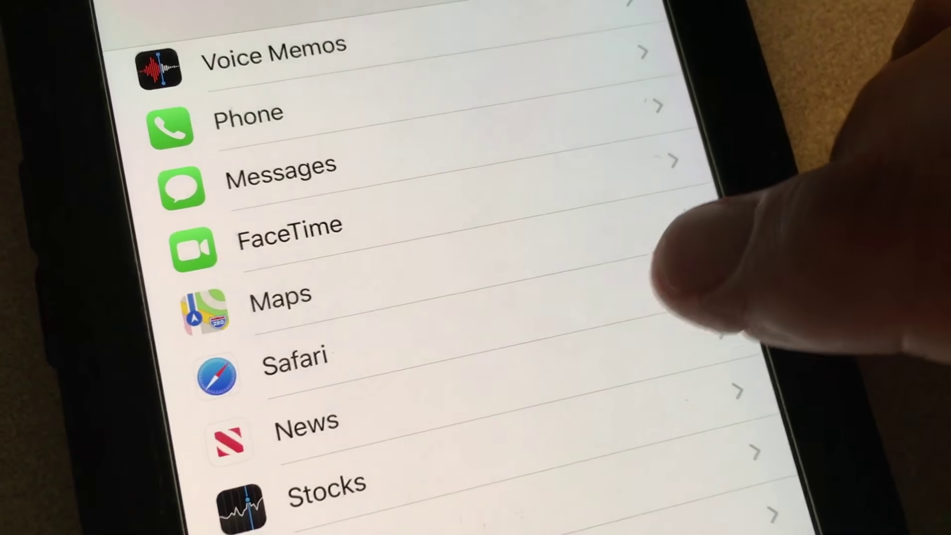
{"action": "left_click", "coordinate": [669, 290]}
{"action": "scroll", "coordinate": [669, 297], "scroll_direction": "down", "scroll_amount": 5}
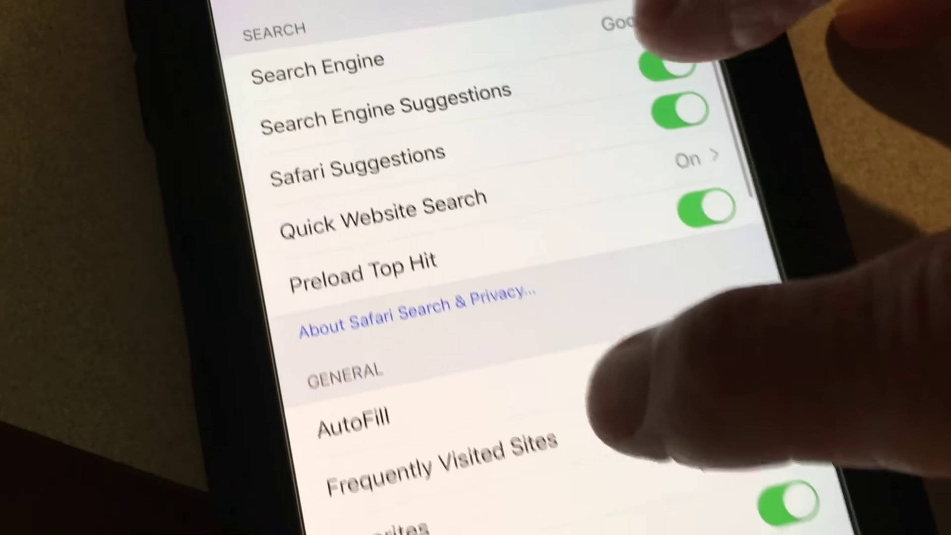
{"action": "scroll", "coordinate": [520, 297], "scroll_direction": "down", "scroll_amount": 3}
{"action": "scroll", "coordinate": [520, 298], "scroll_direction": "down", "scroll_amount": 3}
{"action": "scroll", "coordinate": [520, 297], "scroll_direction": "down", "scroll_amount": 3}
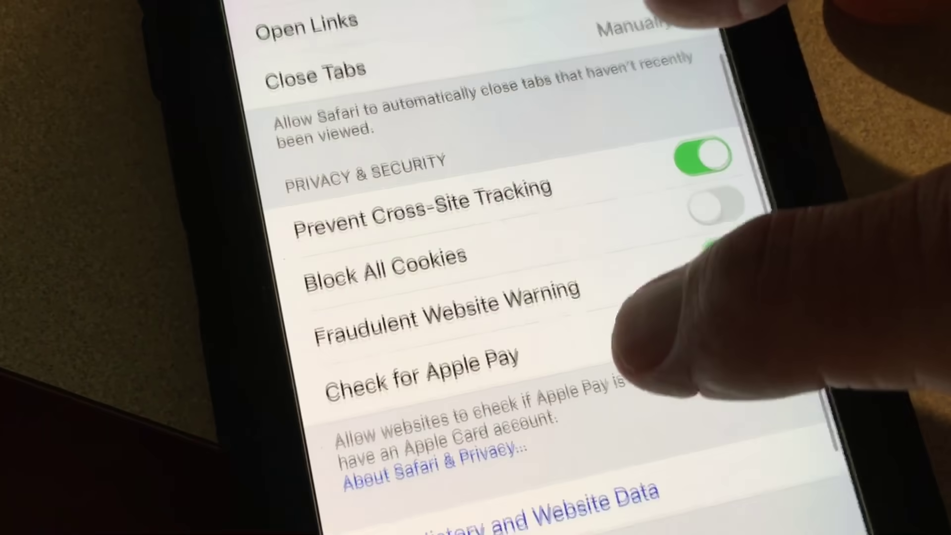
{"action": "scroll", "coordinate": [520, 297], "scroll_direction": "down", "scroll_amount": 3}
{"action": "scroll", "coordinate": [520, 297], "scroll_direction": "down", "scroll_amount": 2}
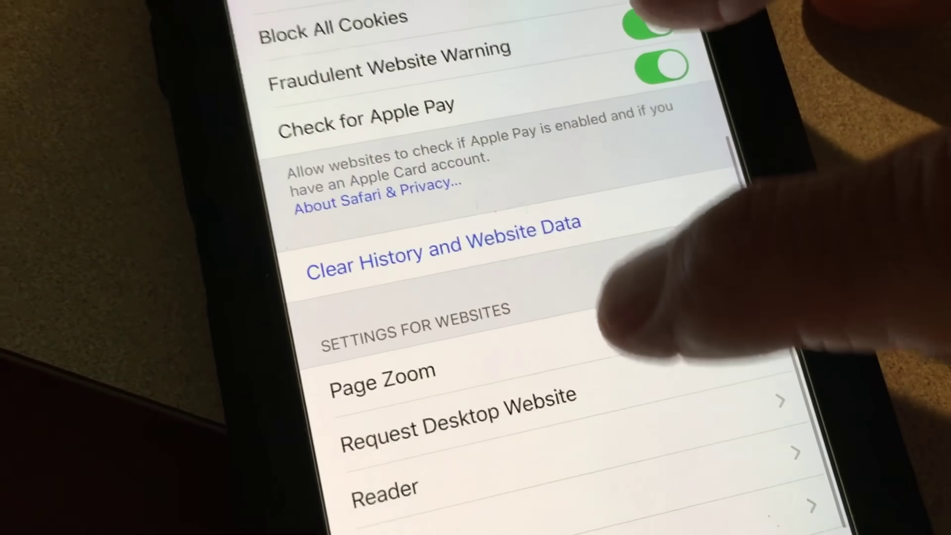
{"action": "scroll", "coordinate": [520, 297], "scroll_direction": "down", "scroll_amount": 1}
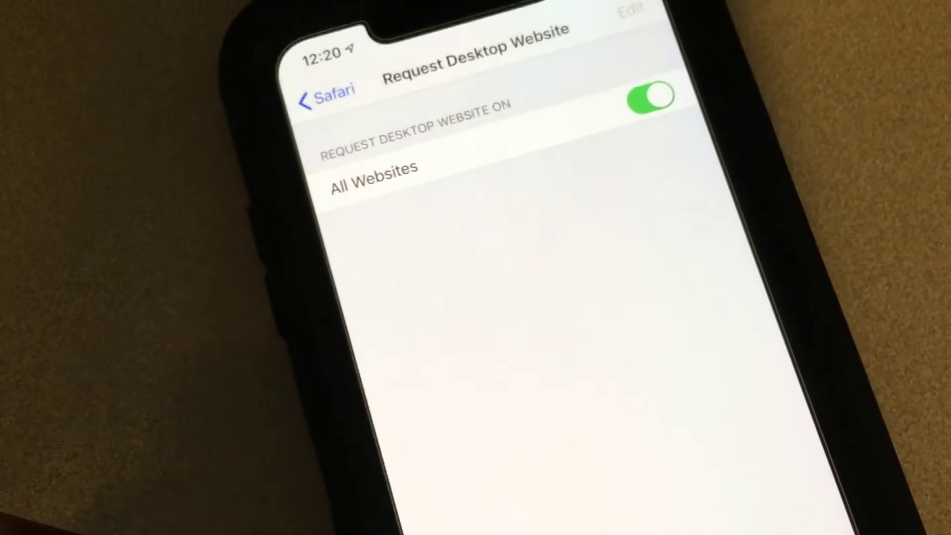
Leave Settings for the home screen and load google.com in Safari.
{"action": "left_click_drag", "start_coordinate": [402, 520], "coordinate": [445, 312]}
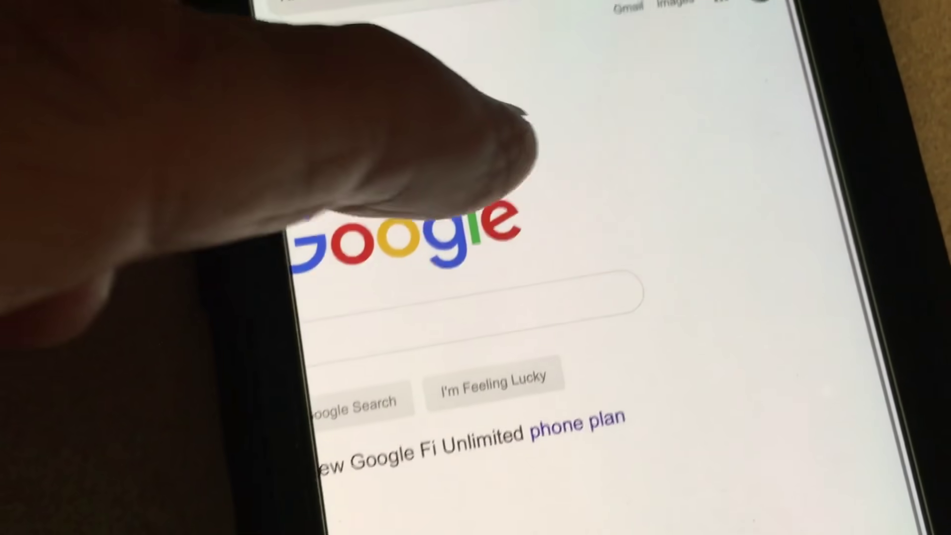
Dismiss Google's Privacy Checkup, open Google Images and activate its search box.
{"action": "left_click", "coordinate": [517, 264]}
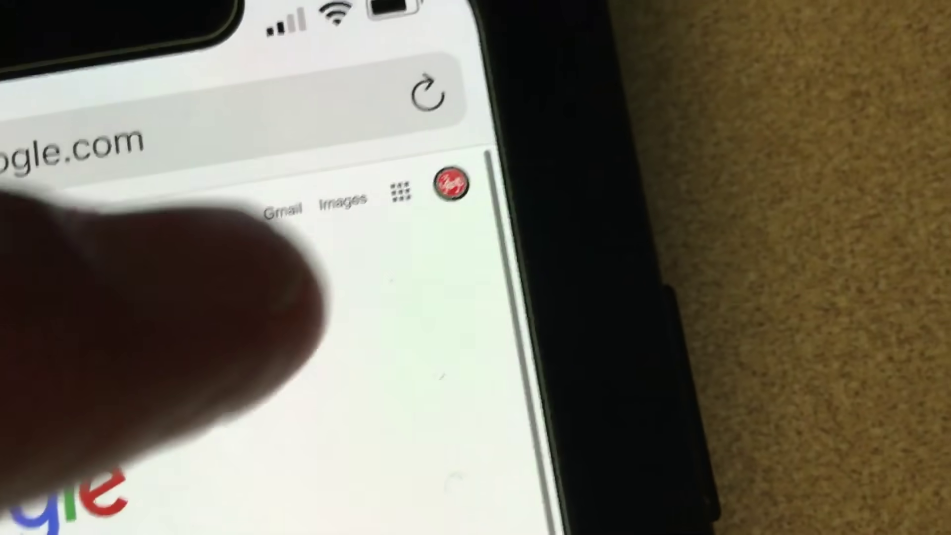
{"action": "left_click", "coordinate": [301, 216]}
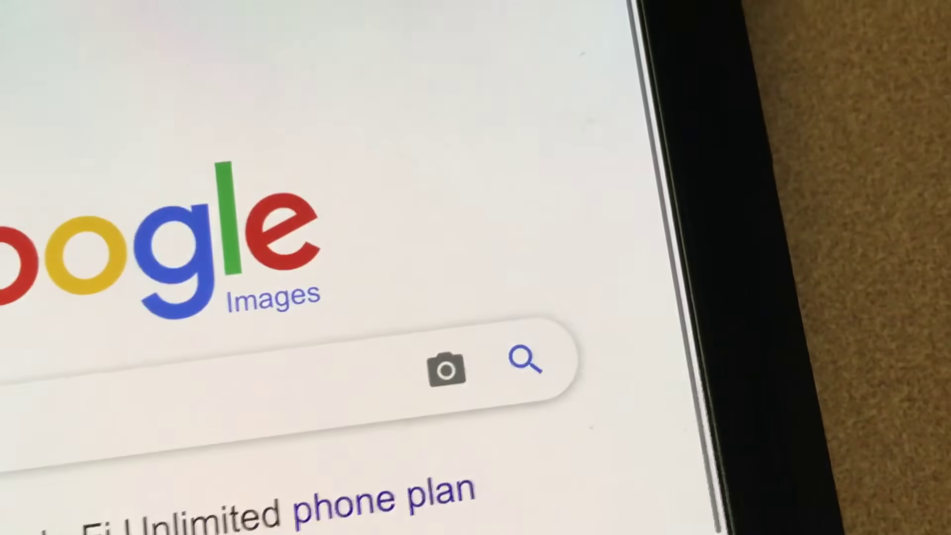
{"action": "left_click", "coordinate": [223, 379]}
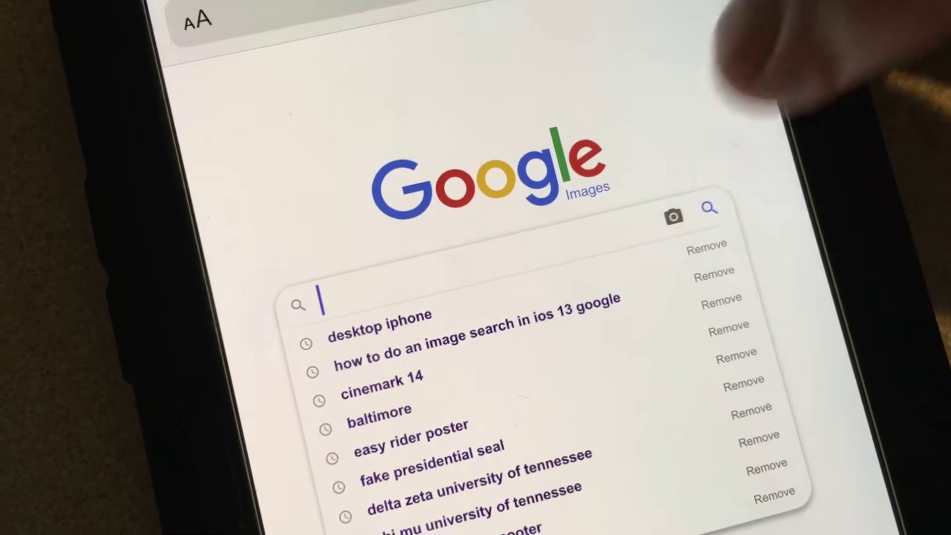
Try Google Images' Search by image upload, then turn Safari's Request Desktop Website off.
{"action": "left_click", "coordinate": [654, 219]}
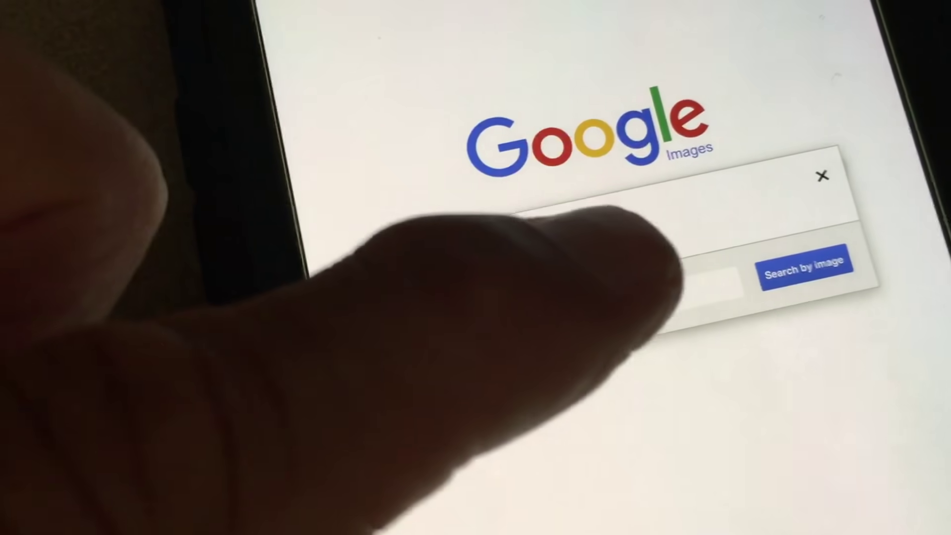
{"action": "left_click", "coordinate": [639, 279]}
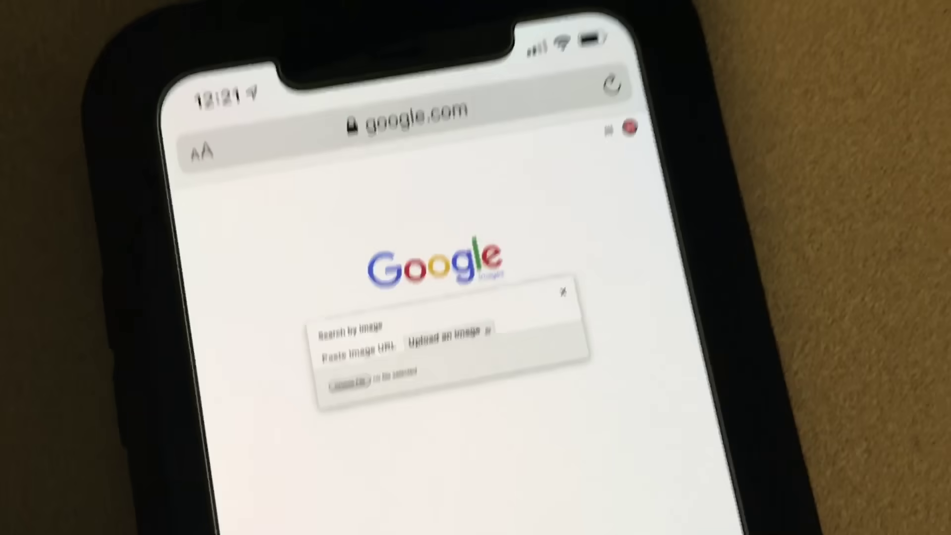
{"action": "key", "text": "super"}
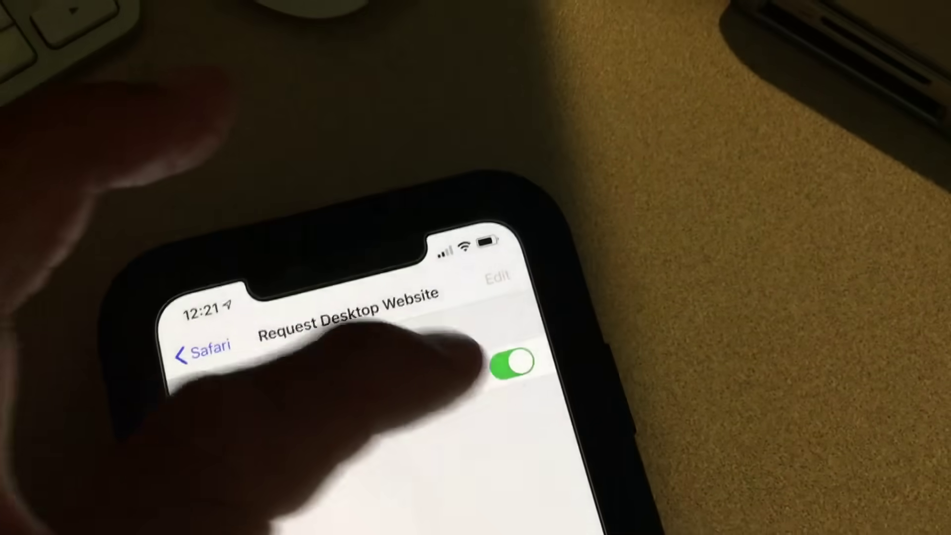
{"action": "left_click", "coordinate": [489, 378]}
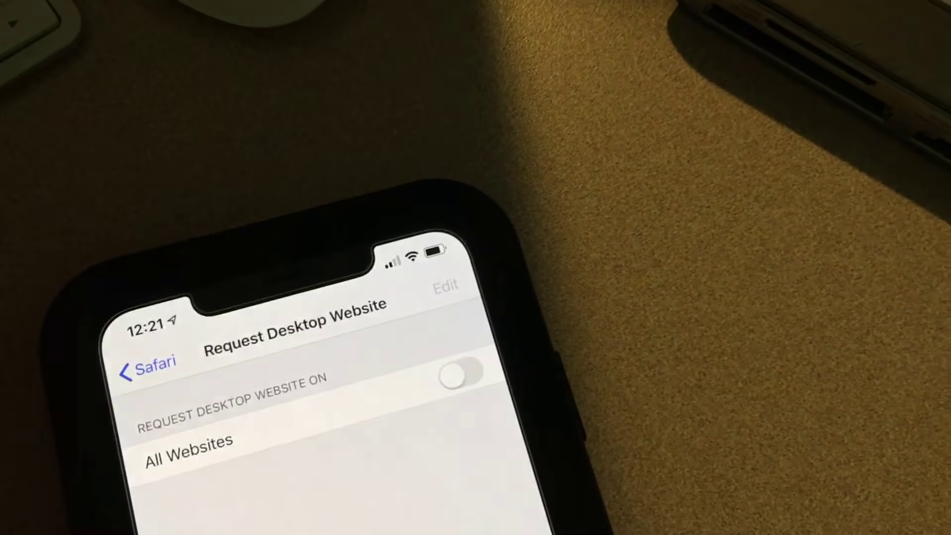
{"action": "left_click", "coordinate": [141, 333]}
{"action": "left_click", "coordinate": [159, 265]}
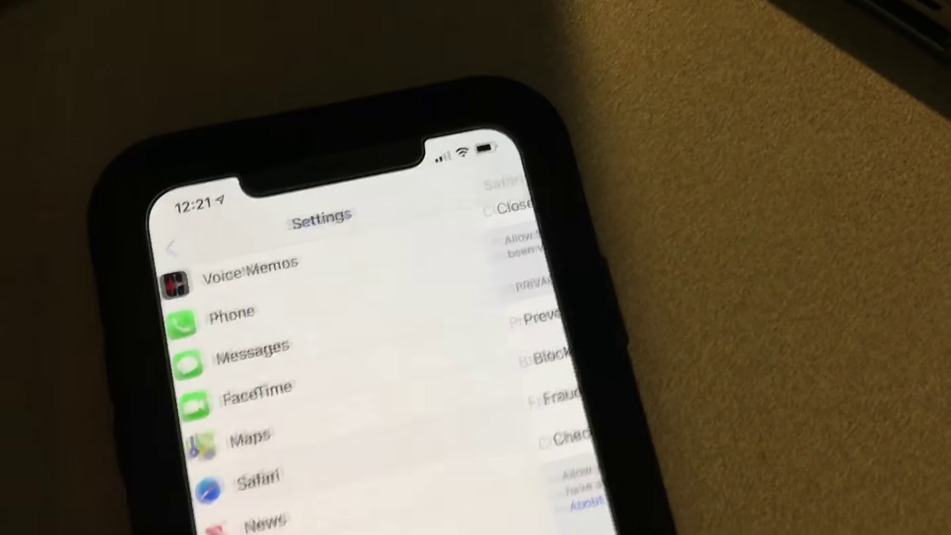